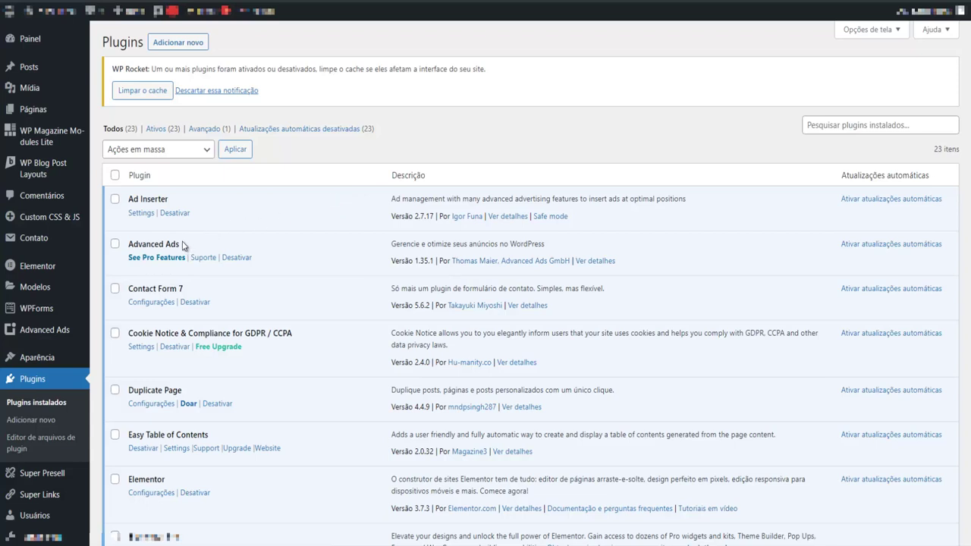
Step: Install the plugin from the uploaded file advanced-ads-pro.zip and activate it
left_click_drag(185, 245, 127, 243)
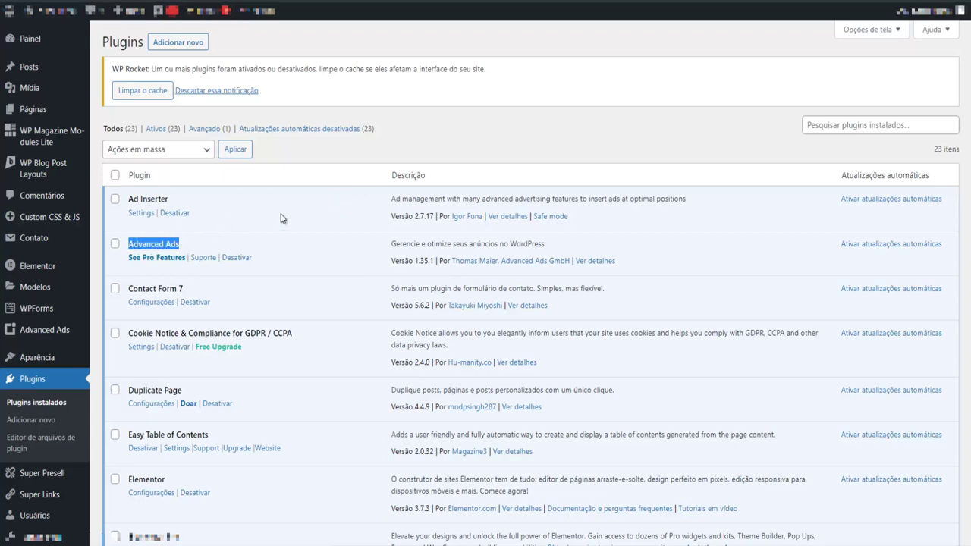
left_click(44, 381)
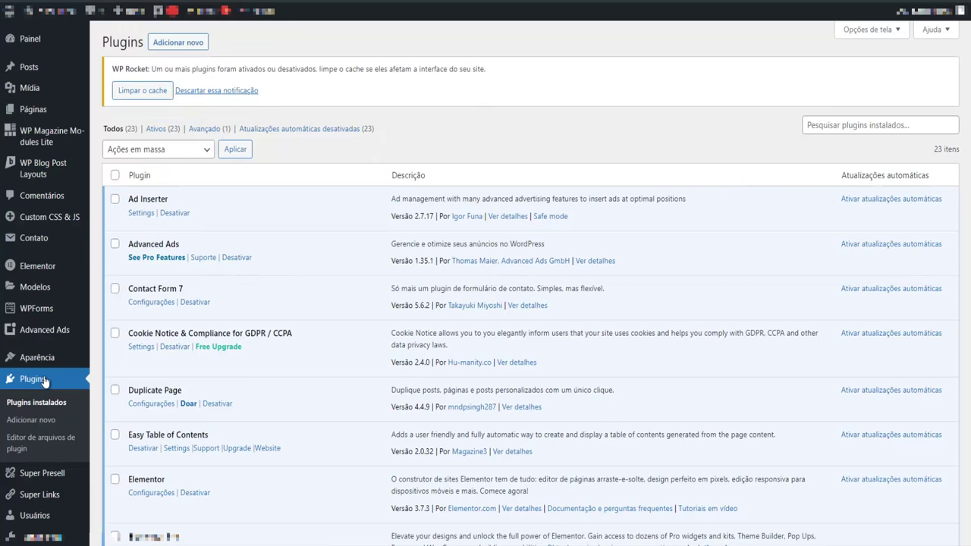
left_click(177, 42)
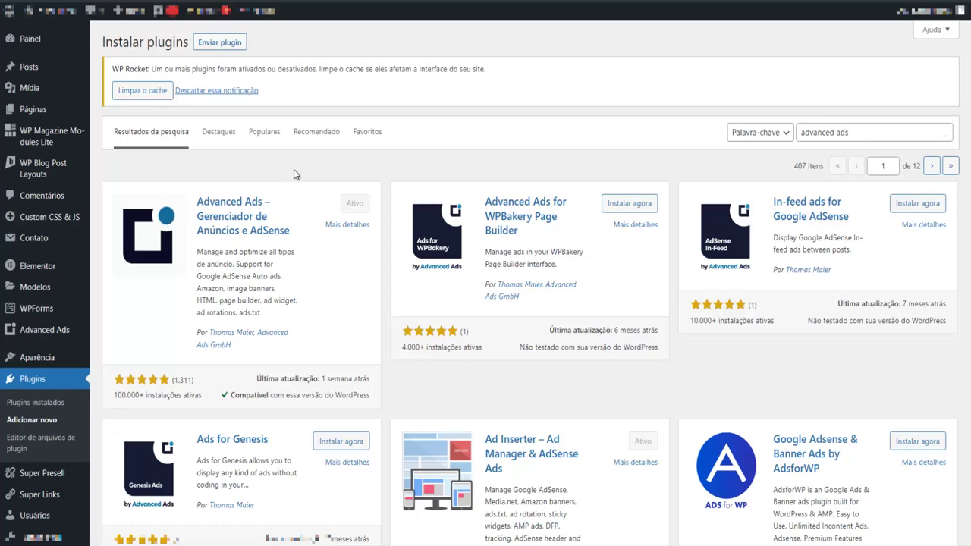
left_click(220, 44)
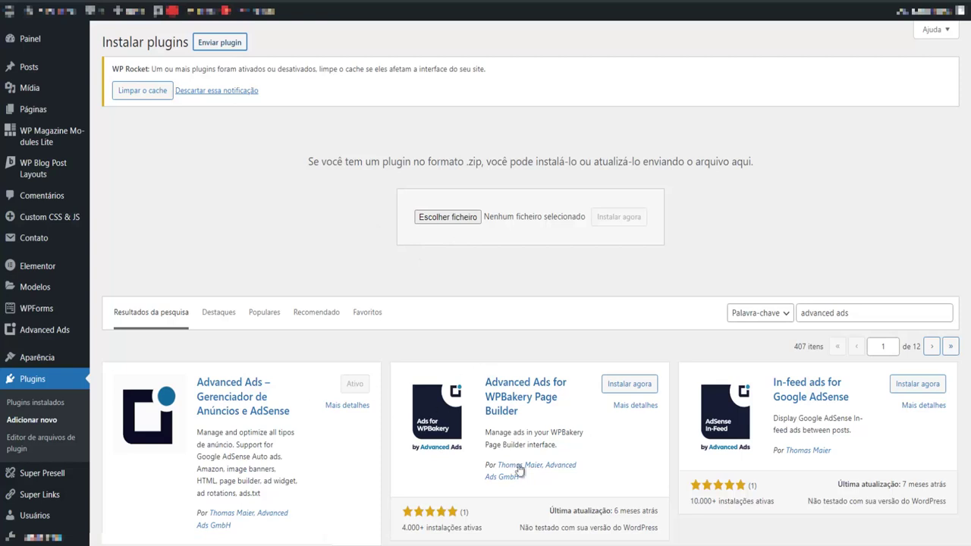
left_click(448, 217)
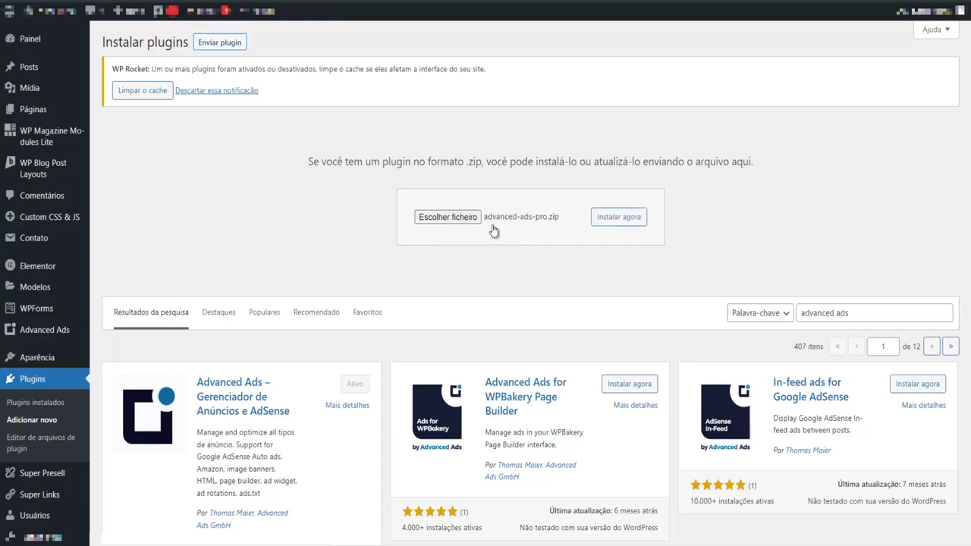
left_click(617, 224)
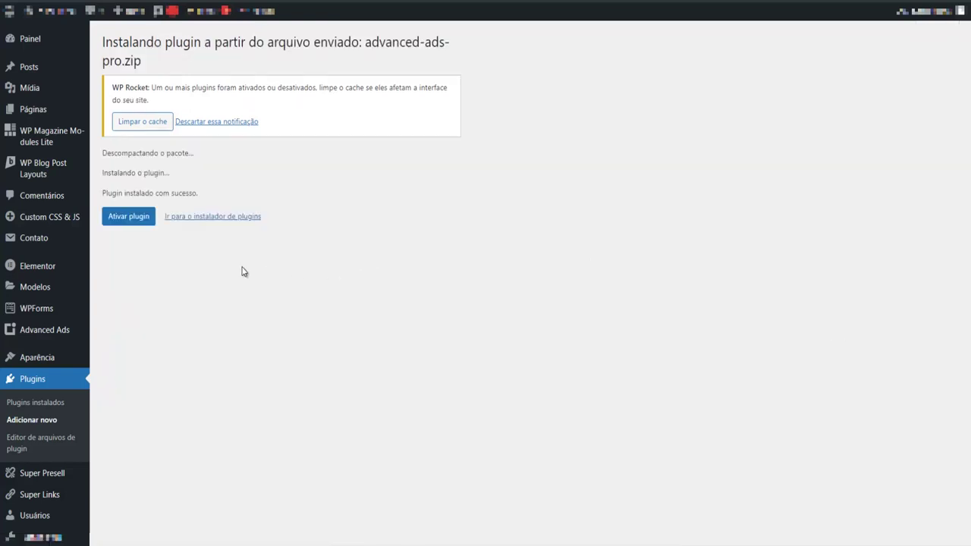
left_click(139, 229)
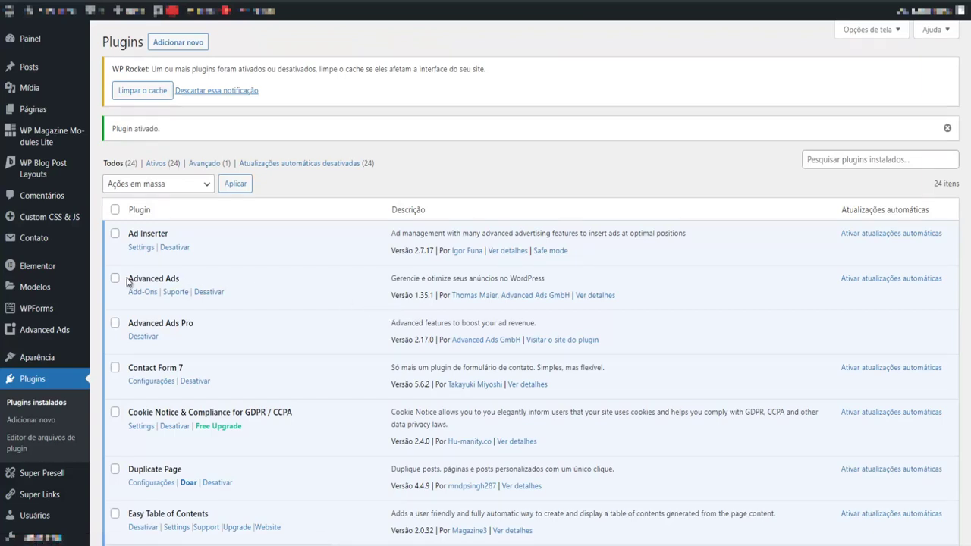
left_click_drag(129, 278, 197, 283)
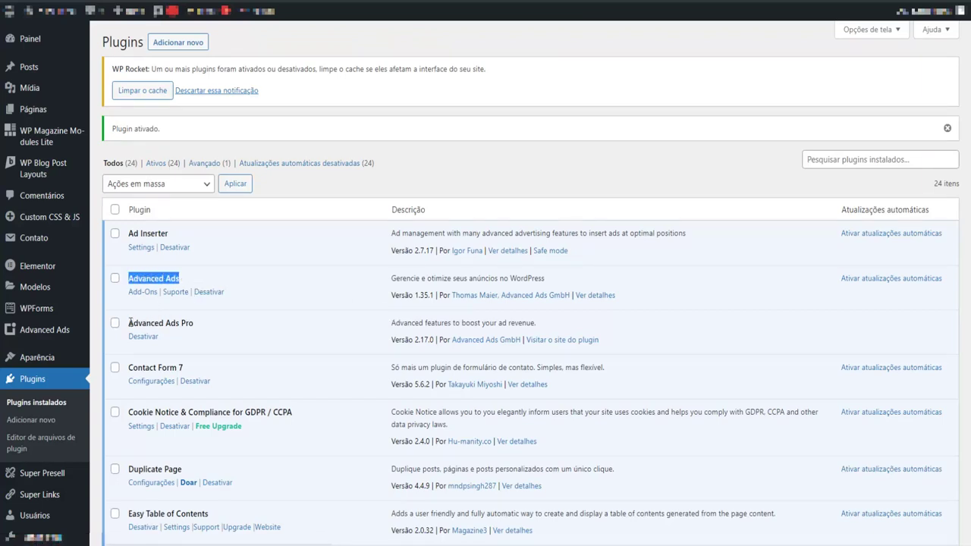
left_click_drag(129, 323, 202, 327)
left_click(201, 327)
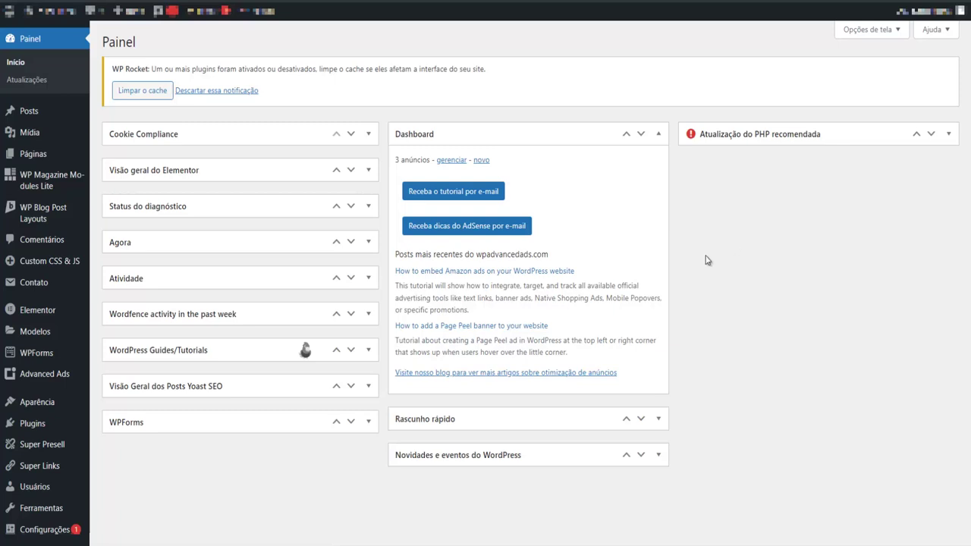
Step: Activate the Click Fraud Protection module in the Pro settings of Advanced Ads
mouse_move(44, 384)
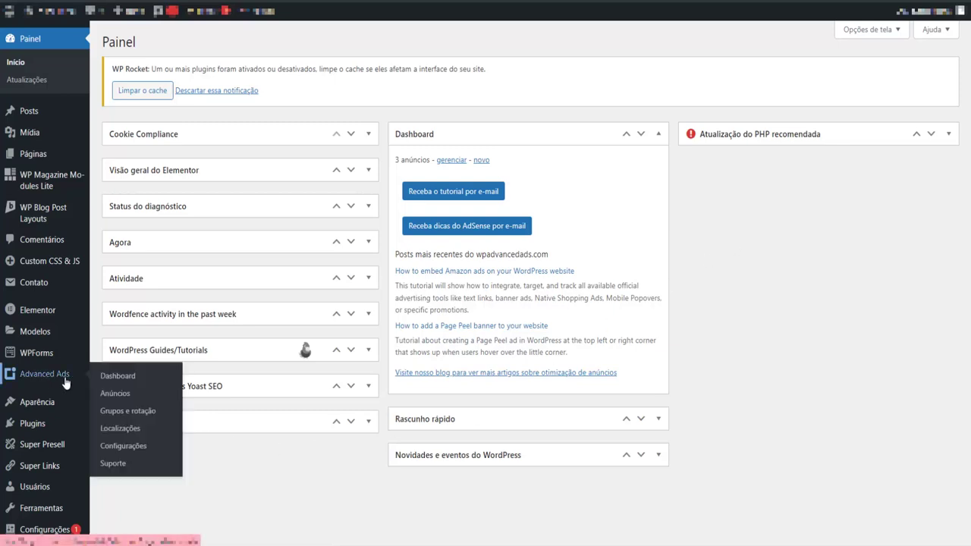
left_click(117, 449)
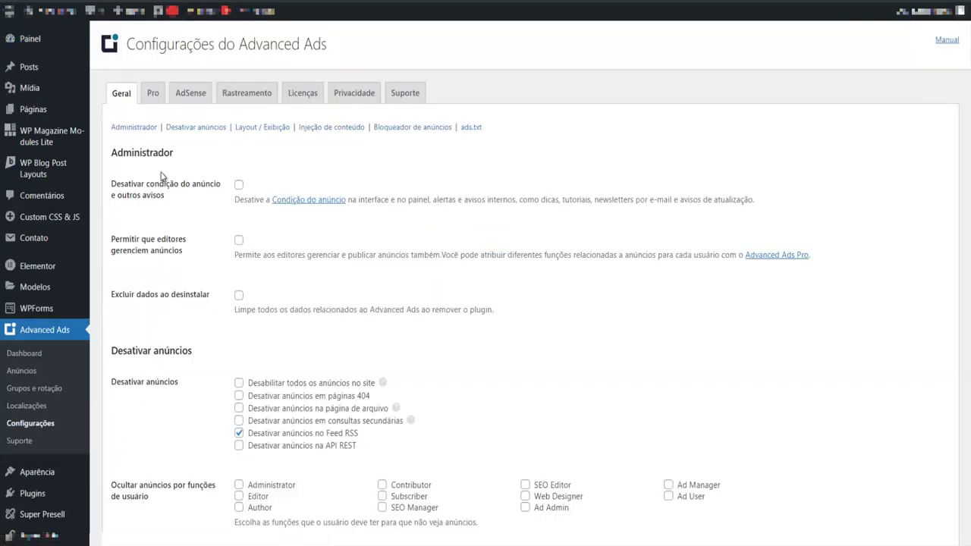
left_click(152, 94)
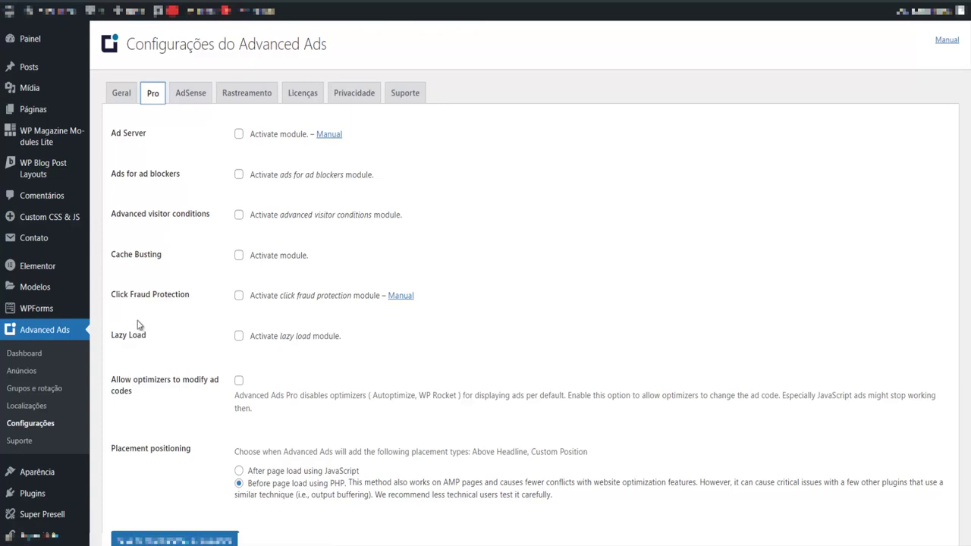
left_click_drag(112, 296, 205, 298)
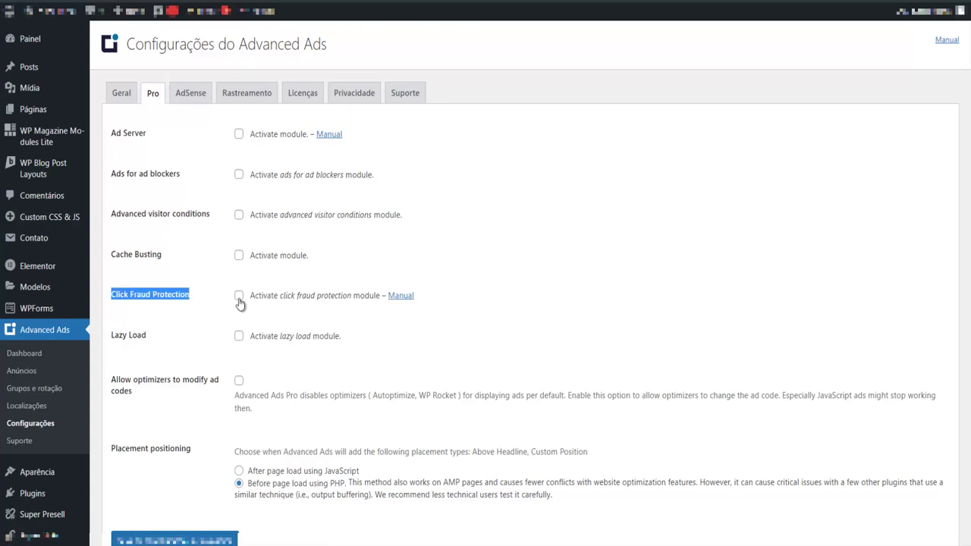
left_click(239, 297)
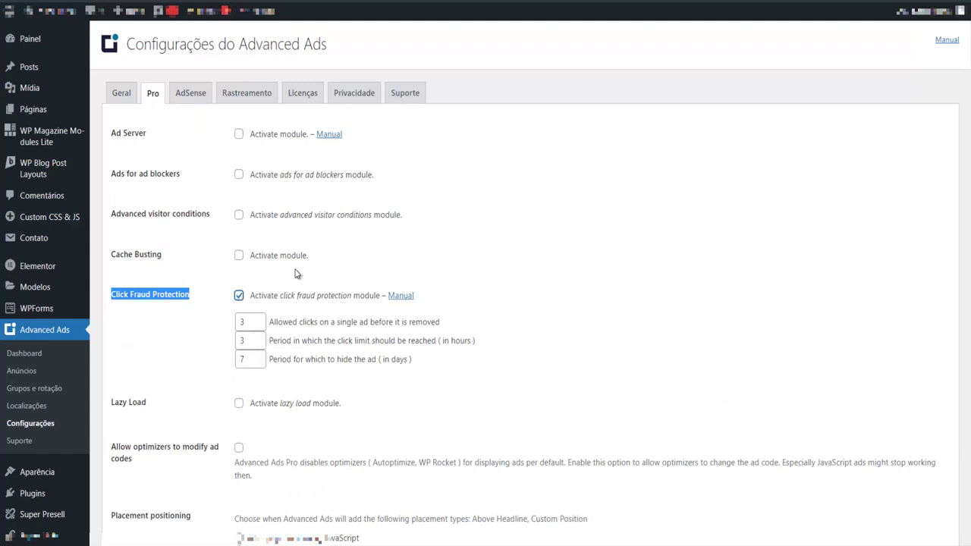
Step: Translate the Advanced Ads settings page into Portuguese
right_click(364, 385)
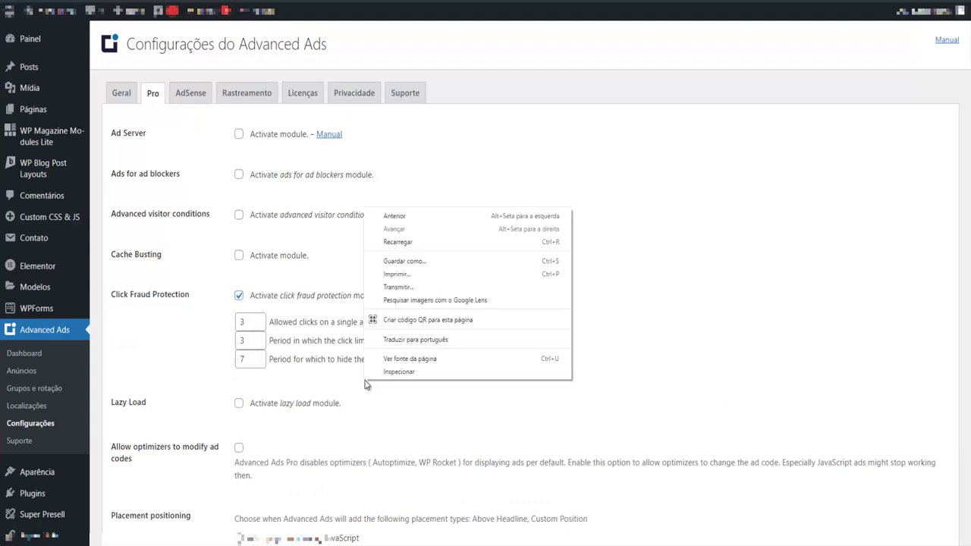
left_click(401, 340)
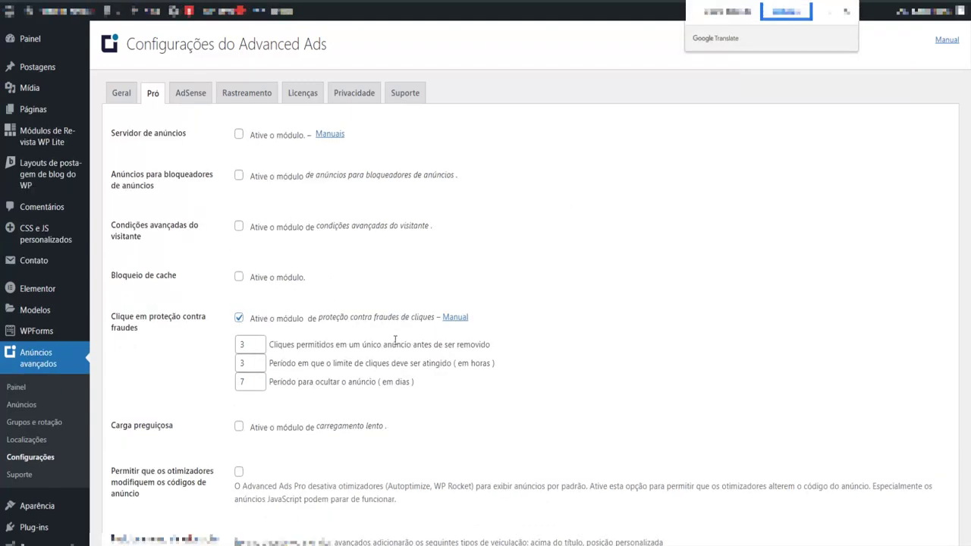
left_click_drag(270, 345, 536, 352)
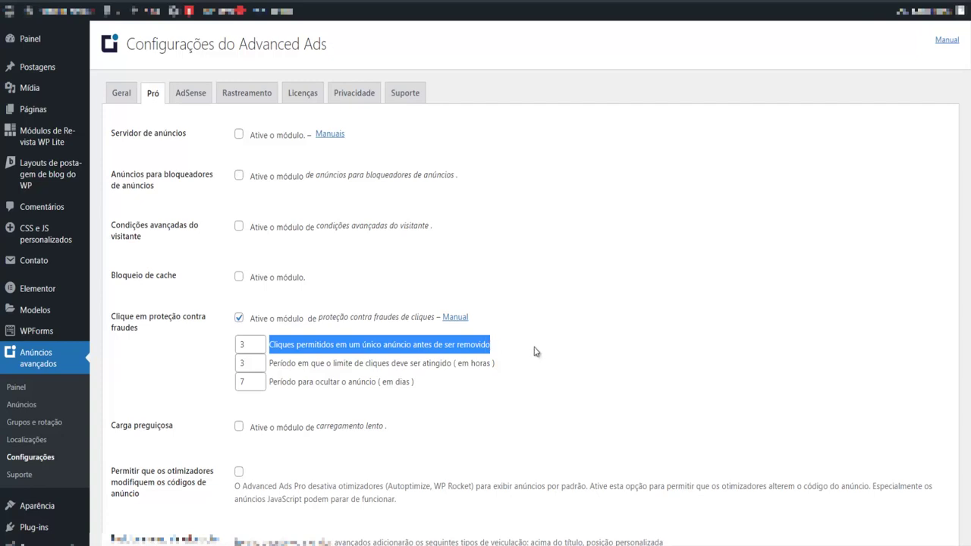
left_click(534, 352)
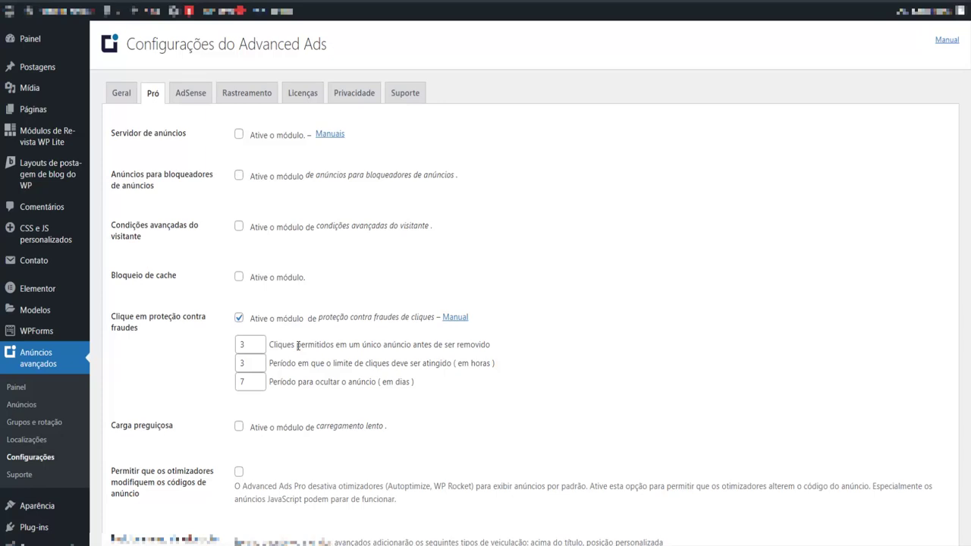
Step: Set the period in which the click limit should be reached to 1 hour
left_click_drag(270, 363, 429, 368)
left_click(251, 363)
double_click(240, 363)
type("1")
left_click(521, 345)
Step: Save the Pro settings of Advanced Ads with the click fraud protection configured
left_click(242, 382)
double_click(239, 382)
left_click(522, 394)
scroll(258, 326, "down", 3)
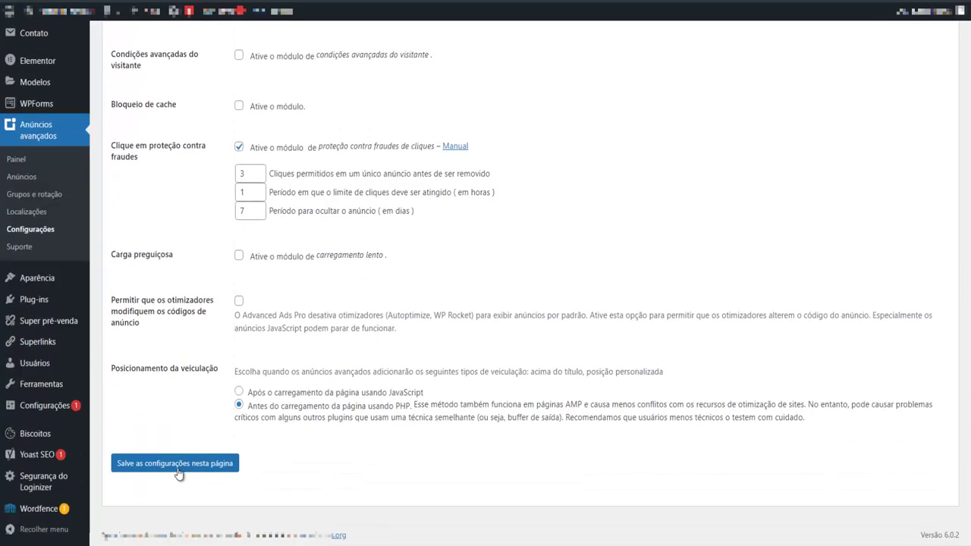
left_click(175, 464)
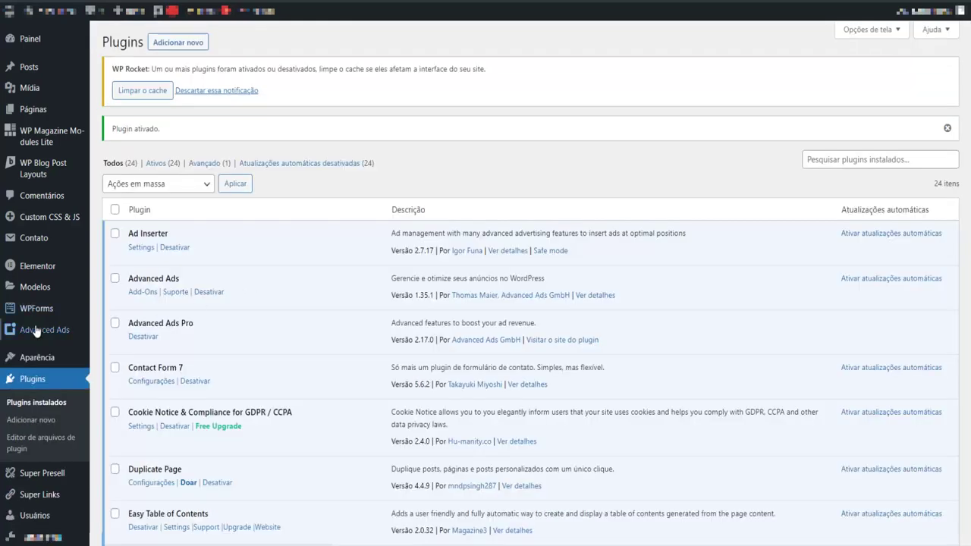
Step: Start a new Advanced Ads ad titled "paragrafo 16" with the plain text and code type
mouse_move(38, 330)
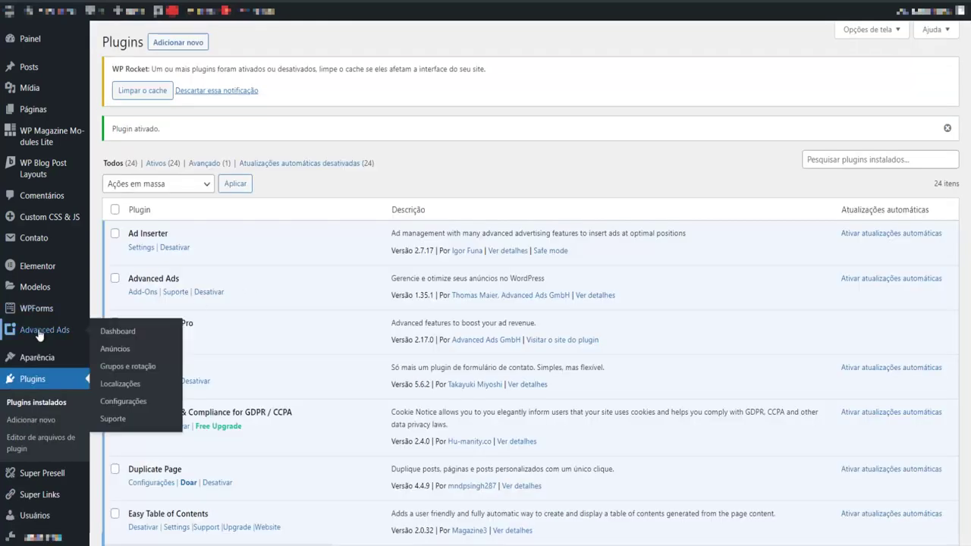
left_click(112, 349)
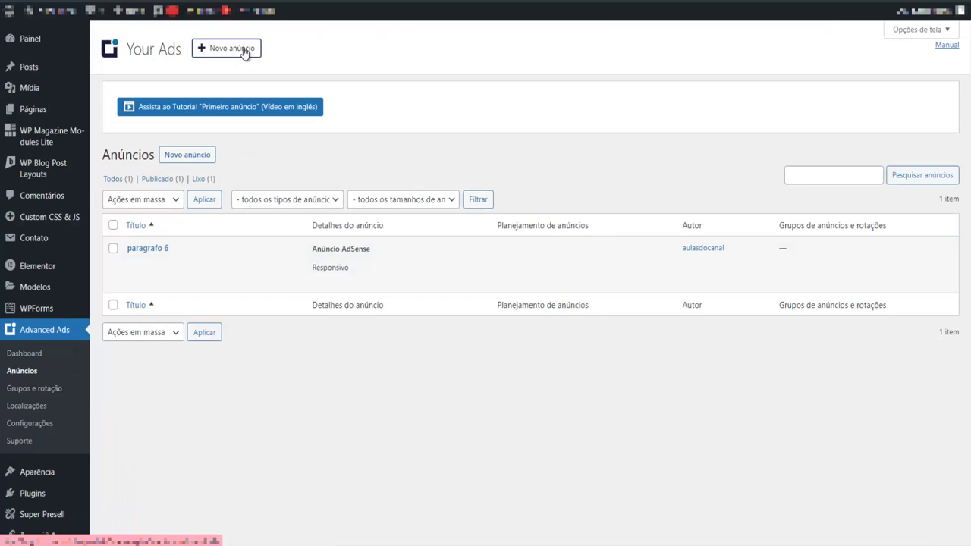
left_click(244, 51)
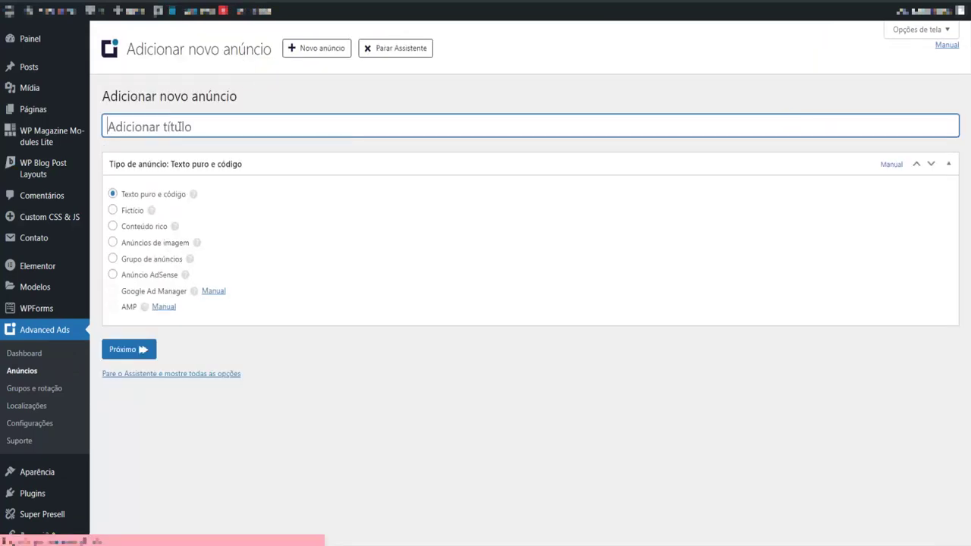
type("paragraf")
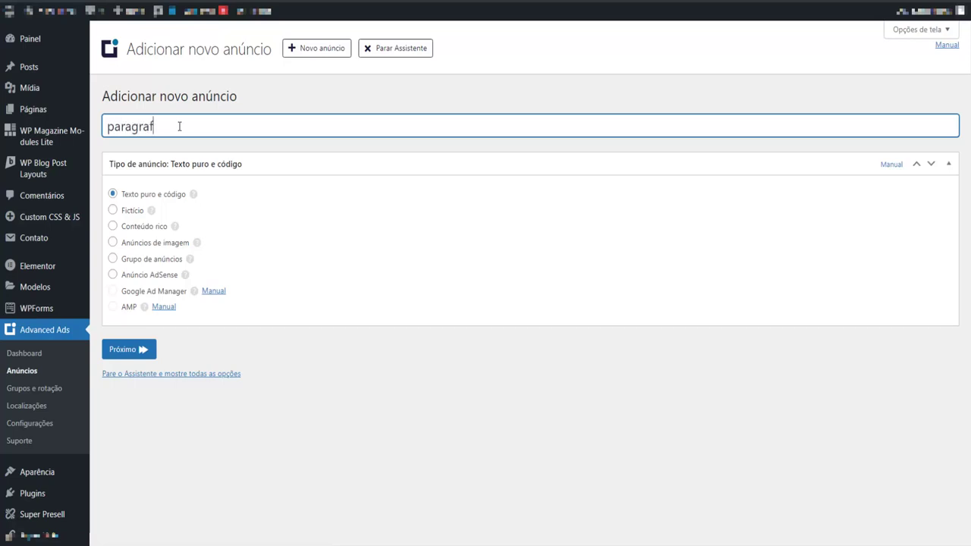
type("o 16")
left_click(126, 350)
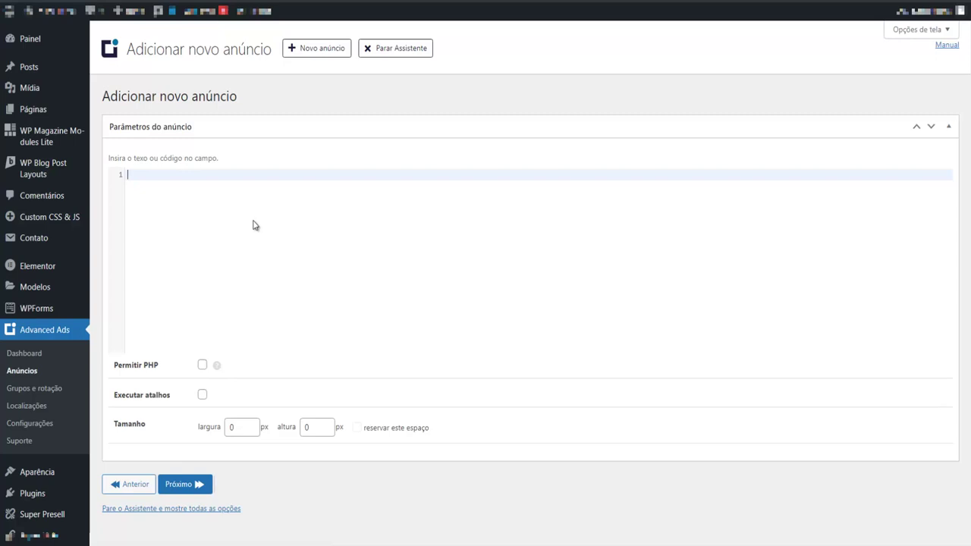
Step: Leave the ad code empty and add a visitor condition for maximum ad clicks (Máx. cliques em anúncios)
left_click(194, 485)
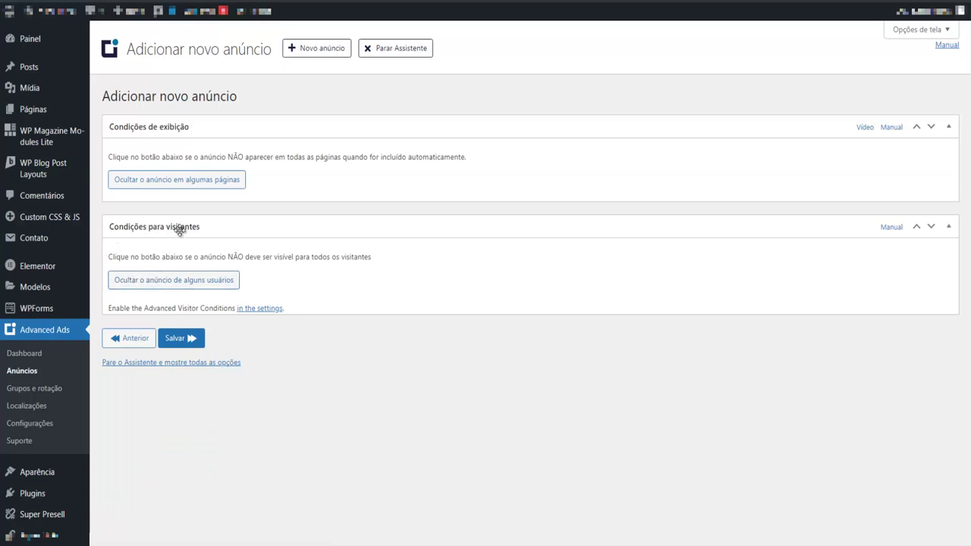
left_click(159, 280)
left_click(165, 346)
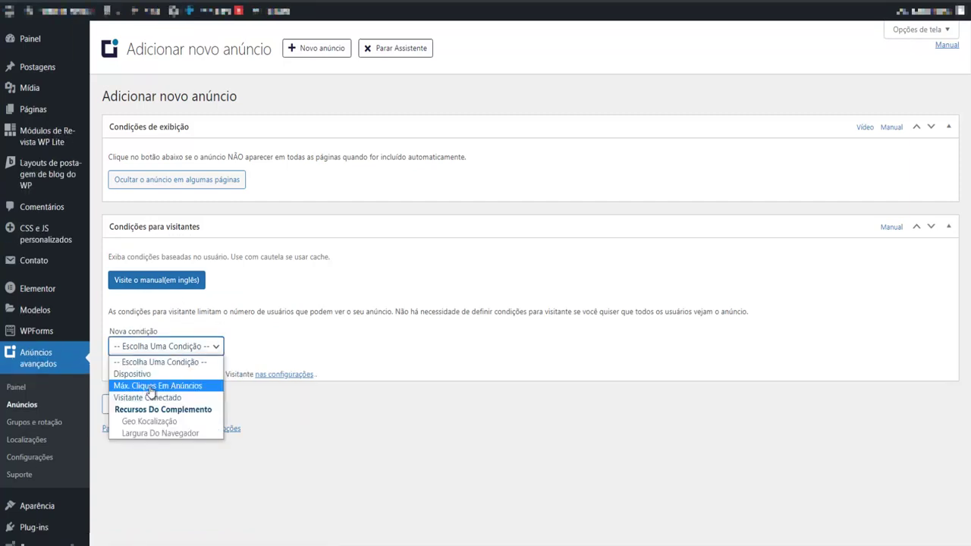
left_click(149, 386)
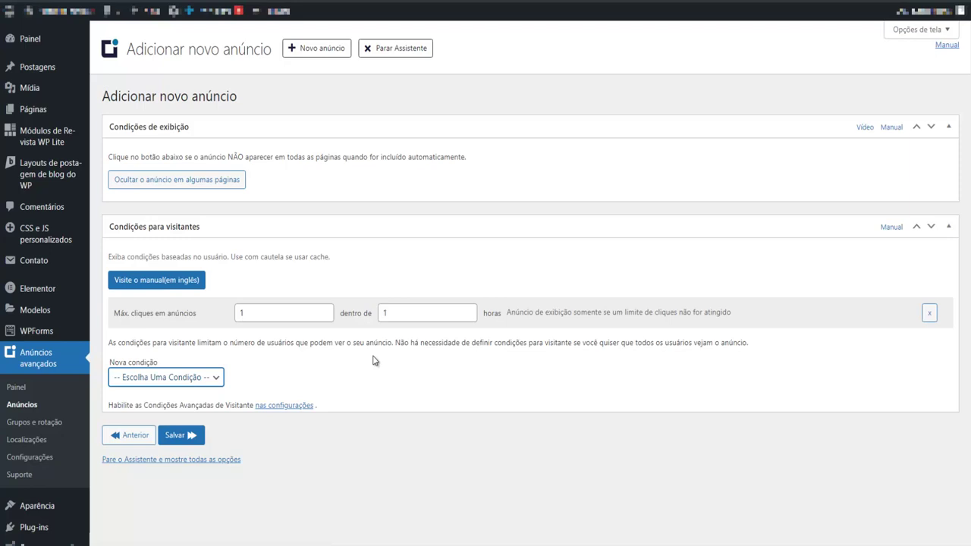
Step: Set the maximum ad clicks in the visitor condition to 3
left_click(249, 314)
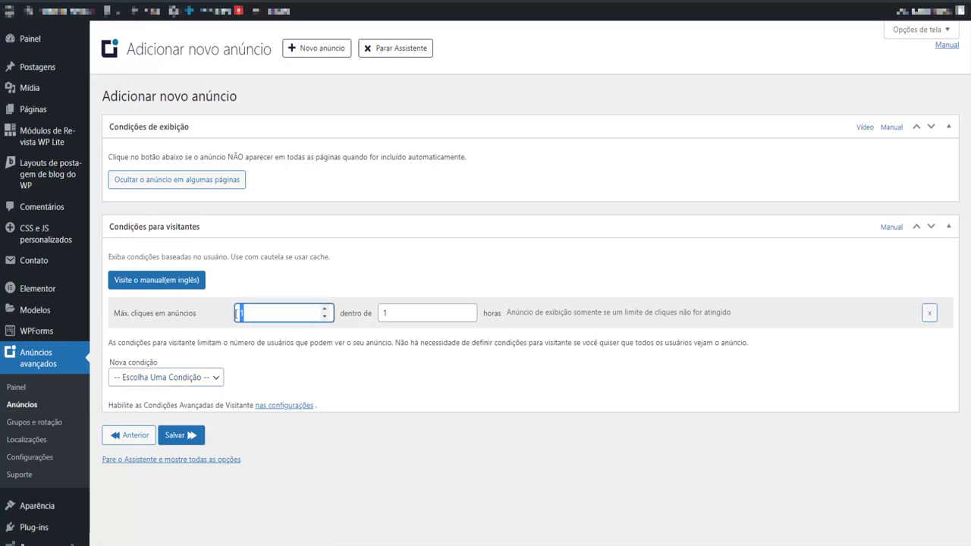
type("3")
left_click(386, 478)
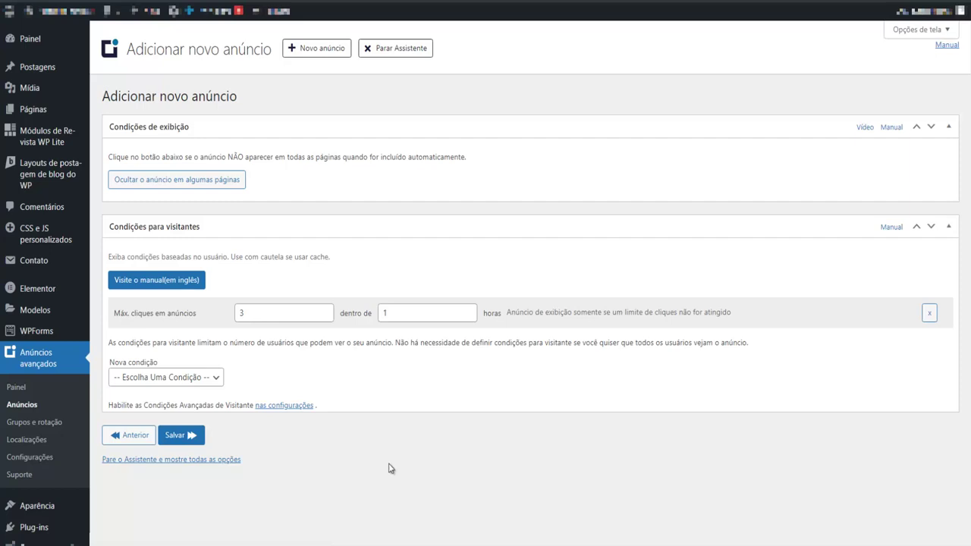
Step: Save the new ad "paragrafo 16" with its visitor click limit
left_click(242, 312)
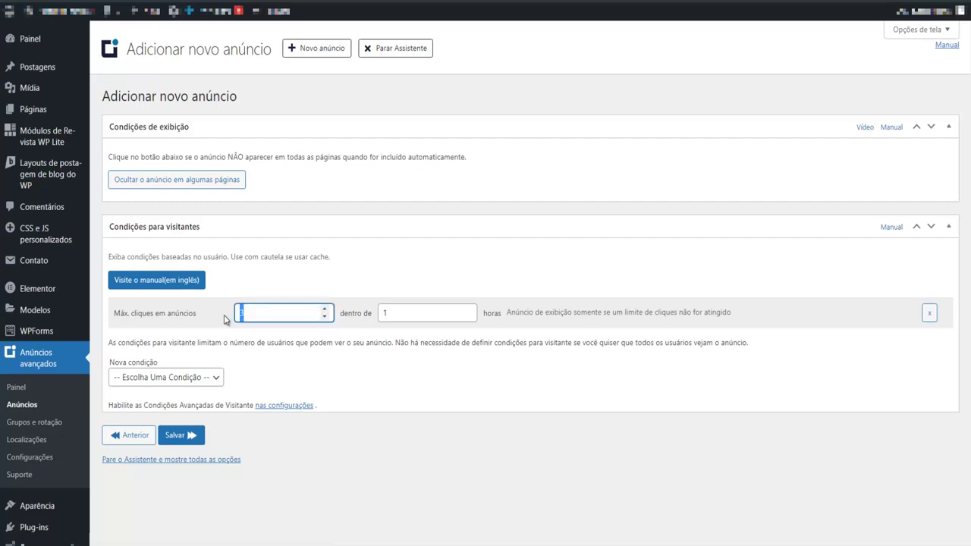
left_click(381, 307)
left_click(409, 377)
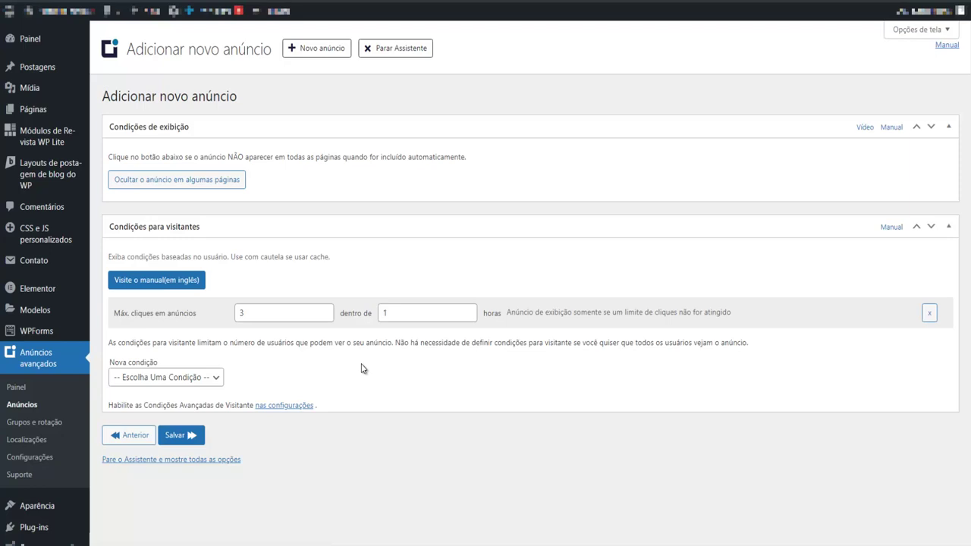
left_click_drag(250, 317, 233, 318)
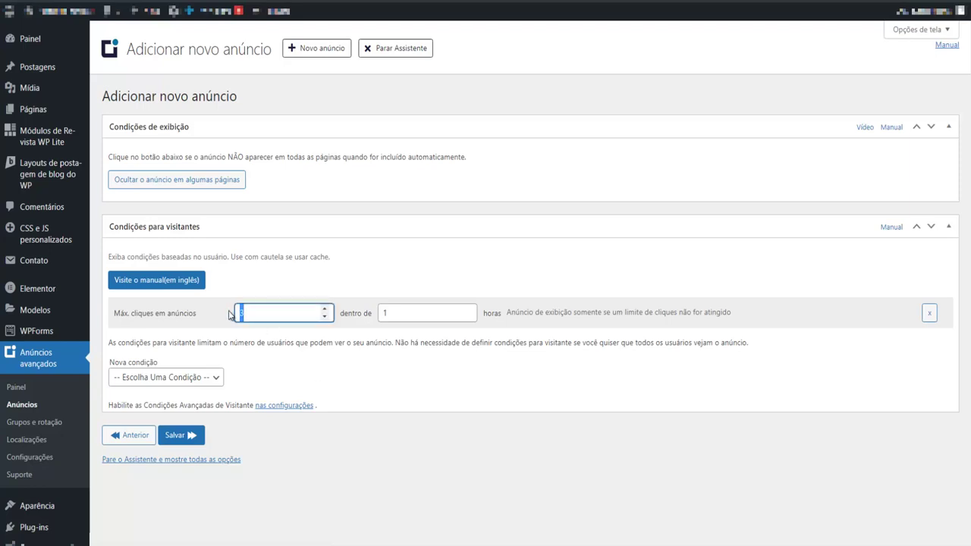
double_click(385, 314)
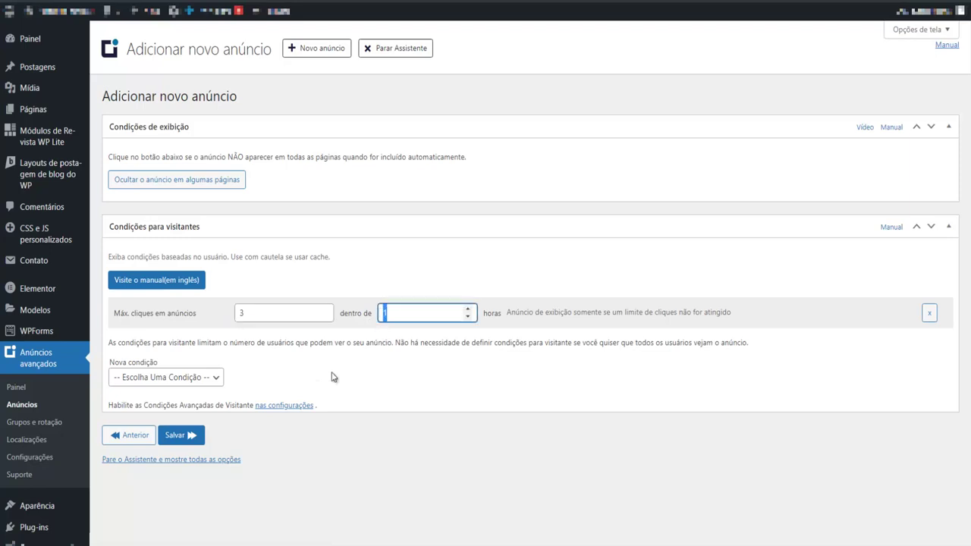
left_click(193, 438)
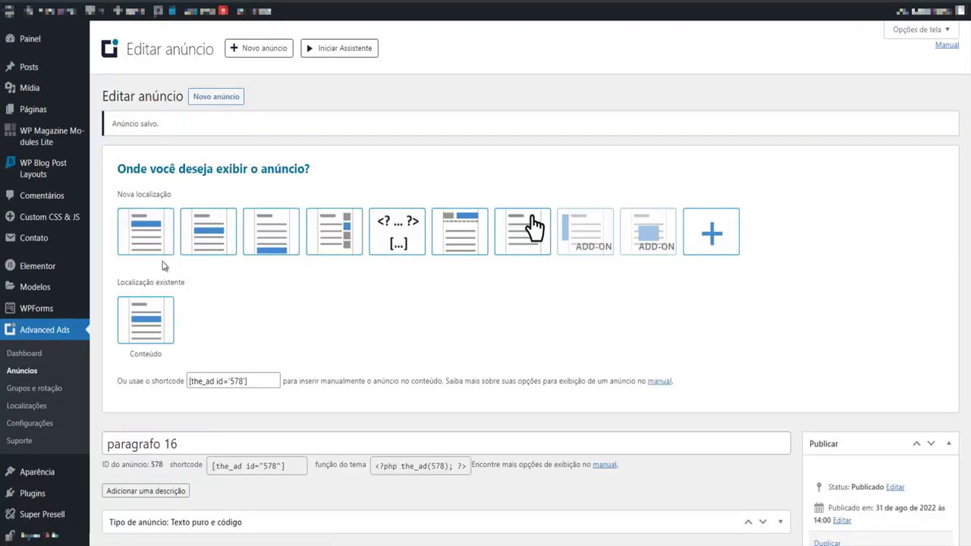
Step: Place the ad "paragrafo 16" within the post content after paragraph 16 and update the ad
left_click(214, 247)
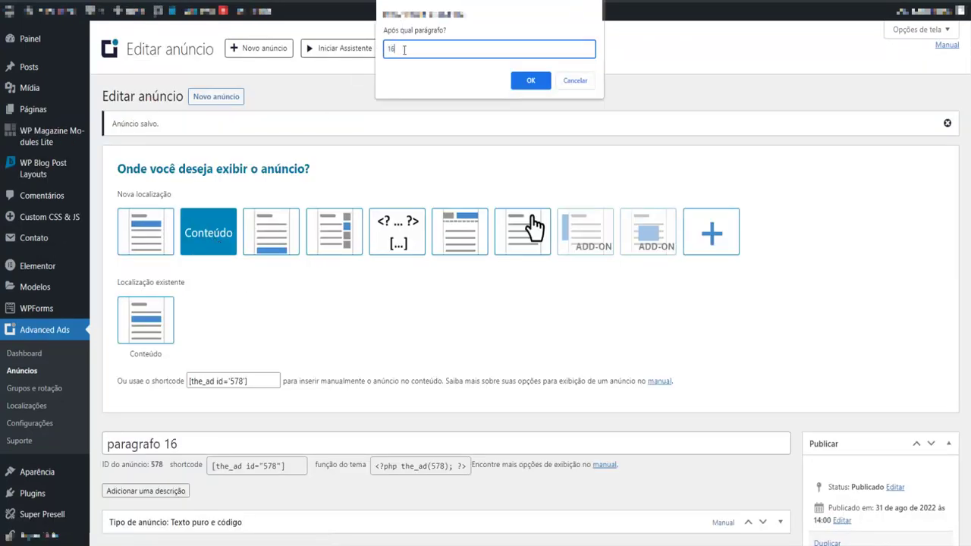
type("16")
left_click(531, 81)
scroll(524, 220, "down", 4)
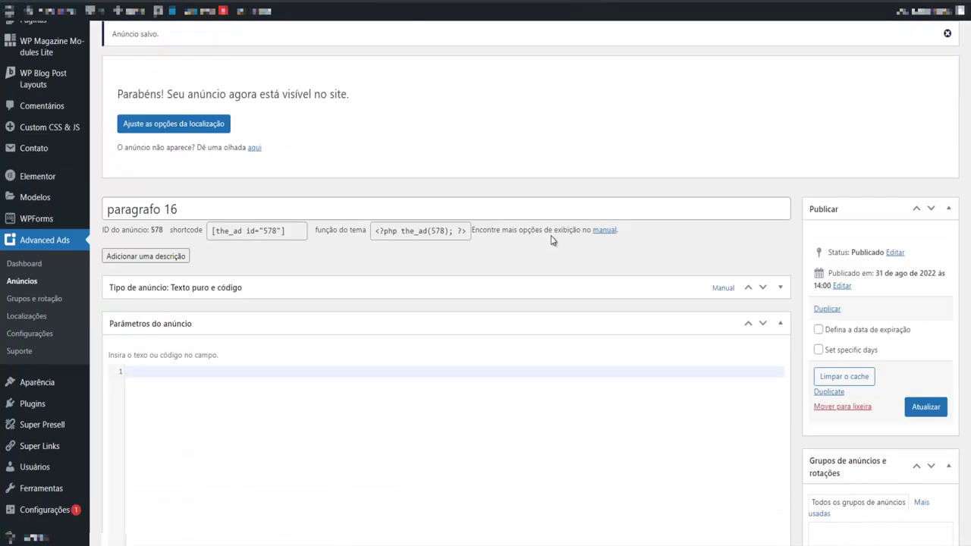
left_click(926, 271)
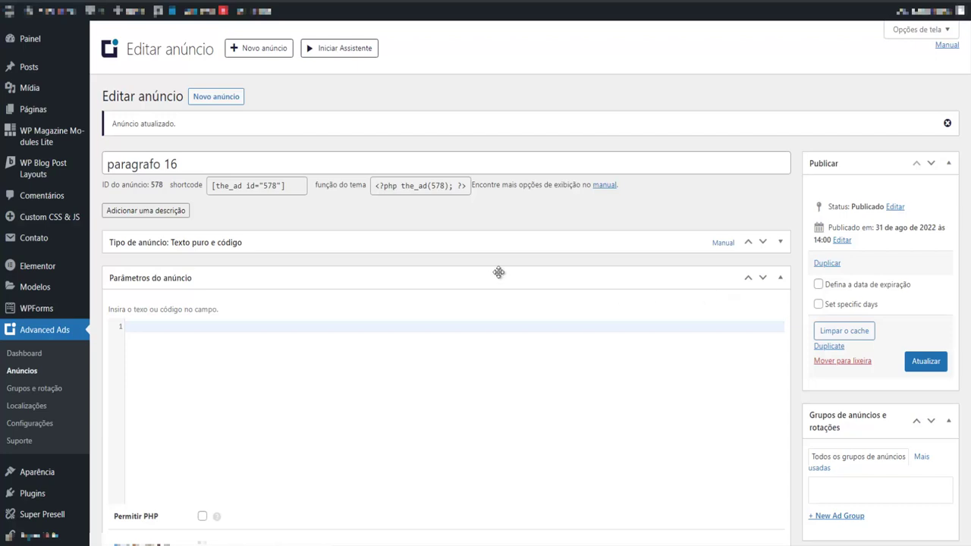
Step: Start another new ad titled "paragrafo 26" with the plain text and code type, leaving its ad code empty
left_click(20, 371)
left_click(245, 48)
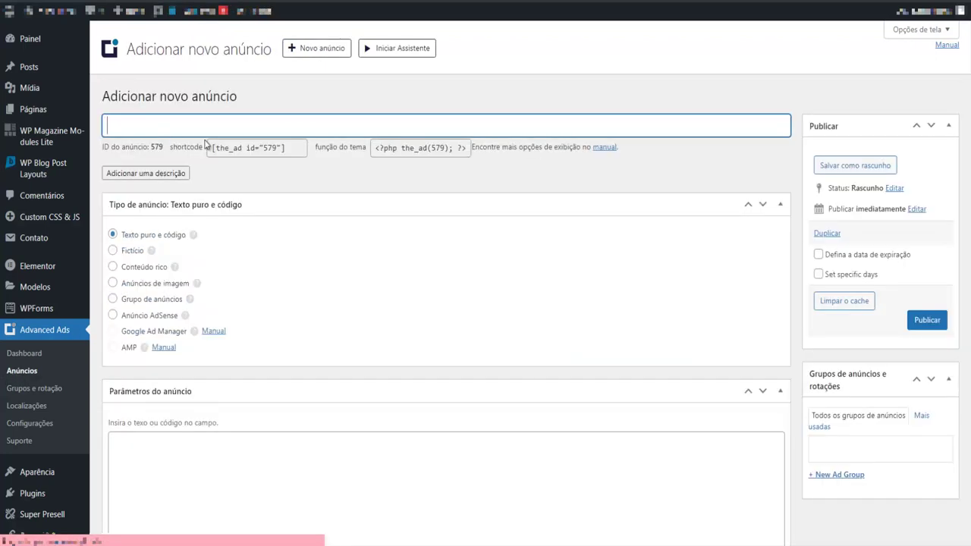
type("paragrafo 26")
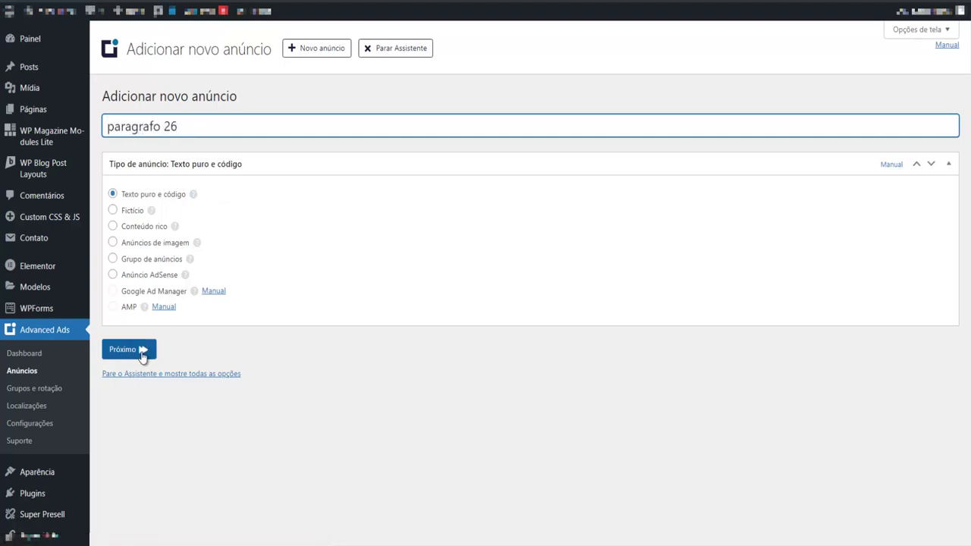
left_click(144, 352)
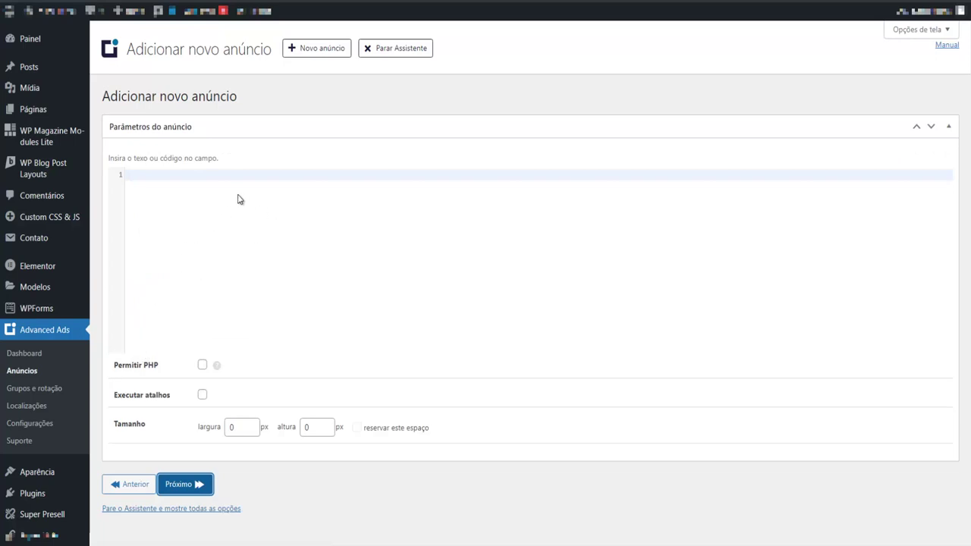
left_click(186, 484)
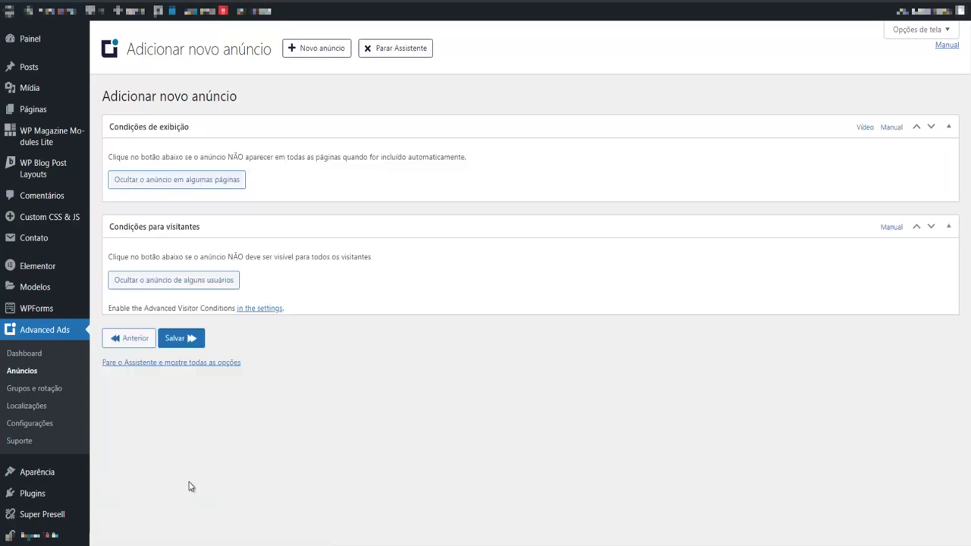
Step: Add a Max. Ad Clicks visitor condition to the ad "paragrafo 26"
left_click(169, 279)
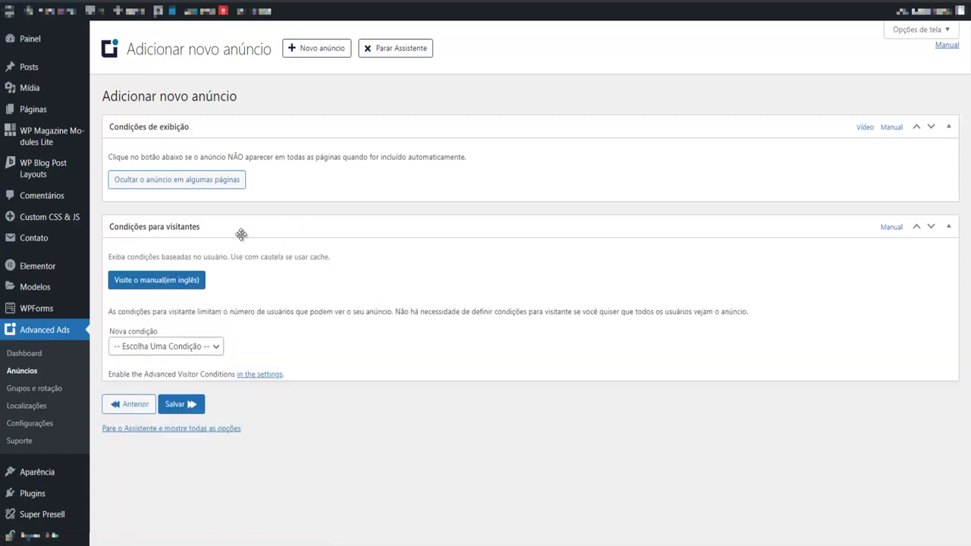
right_click(258, 209)
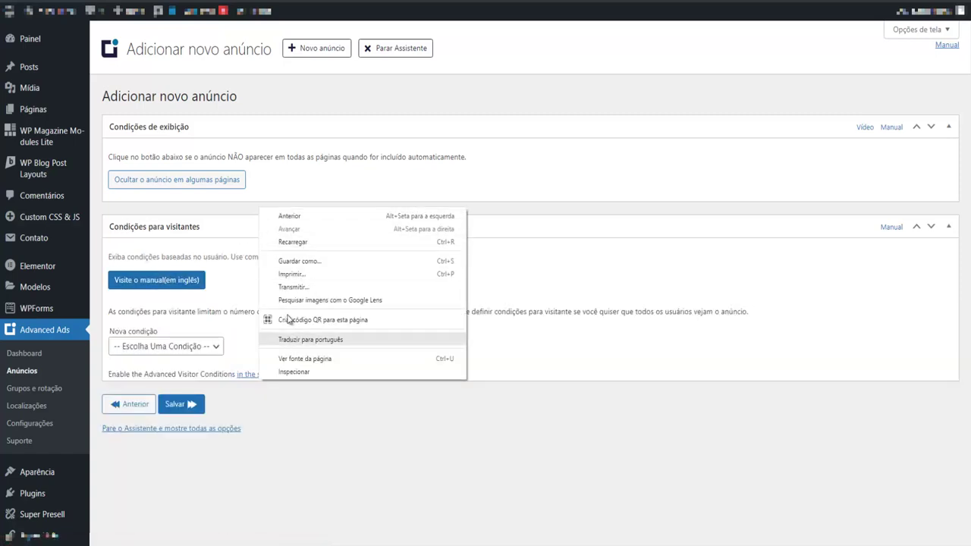
left_click(244, 223)
left_click(216, 347)
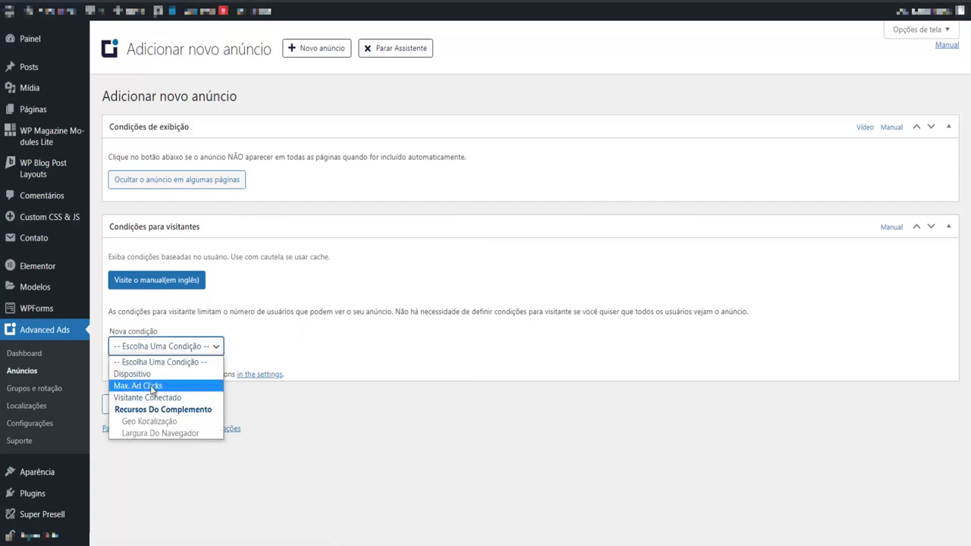
left_click(151, 388)
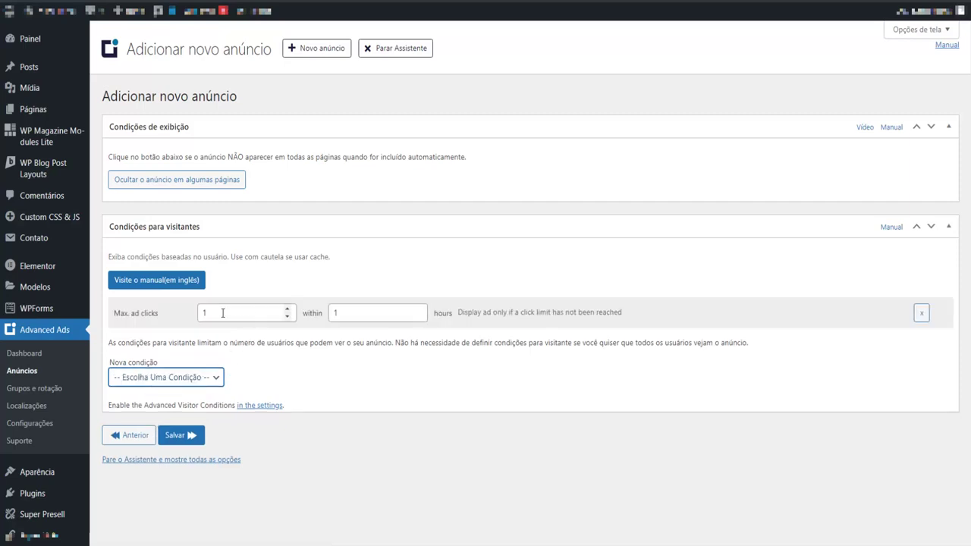
Step: Set the maximum ad clicks for "paragrafo 26" to 3 and save the ad
double_click(223, 313)
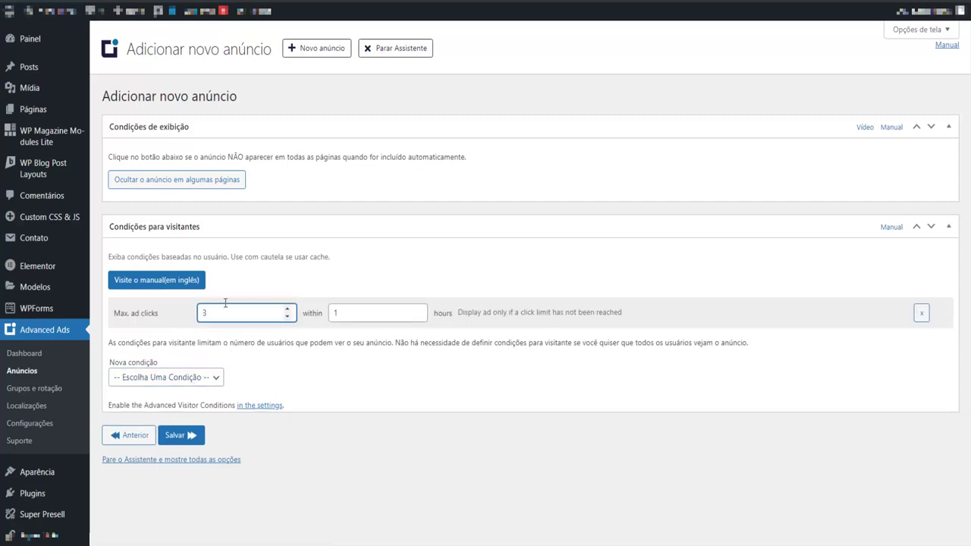
type("3")
left_click(199, 435)
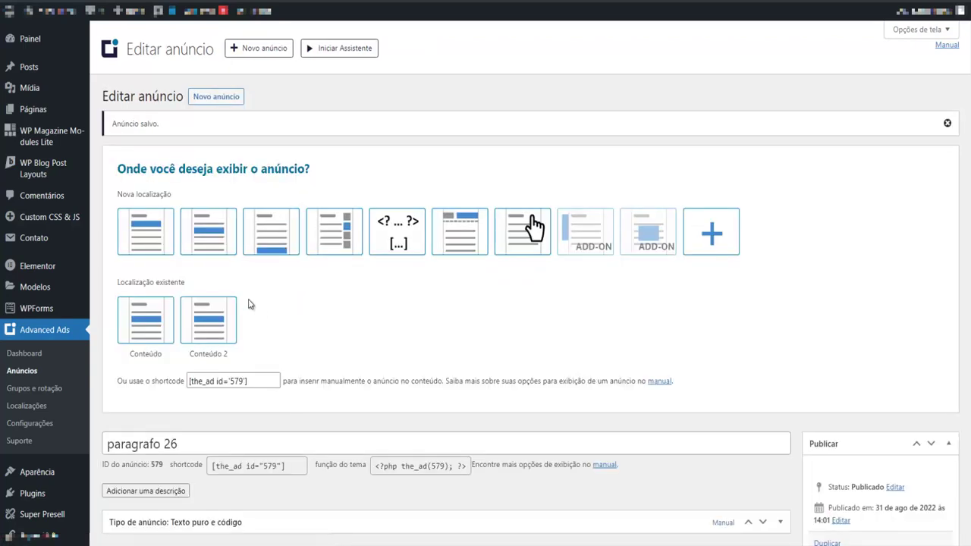
Step: Create a content placement after a paragraph for the ad "paragrafo 26" and update the ad
left_click(216, 241)
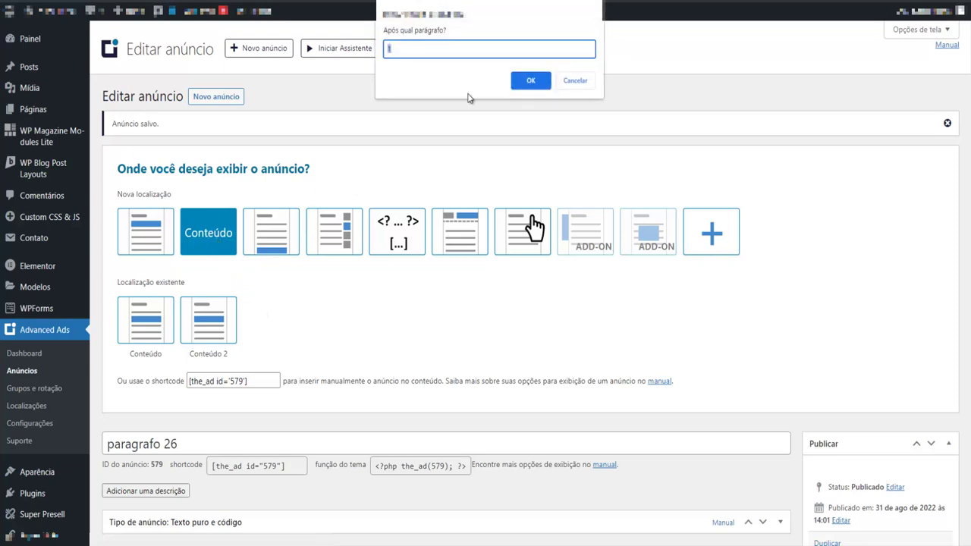
left_click(531, 82)
left_click(937, 498)
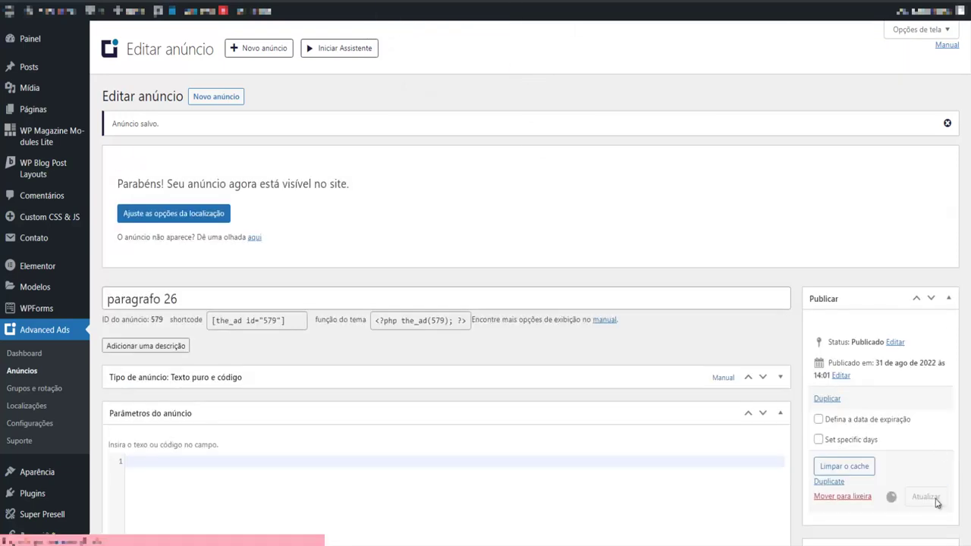